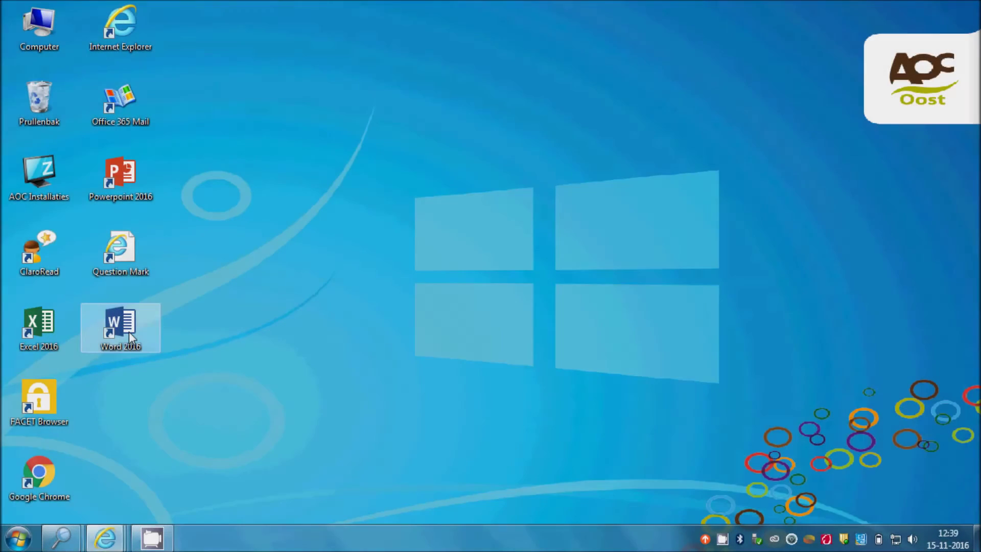
Step: Launch Word 2016 from the desktop and create a new blank document (Leeg document)
double_click(129, 332)
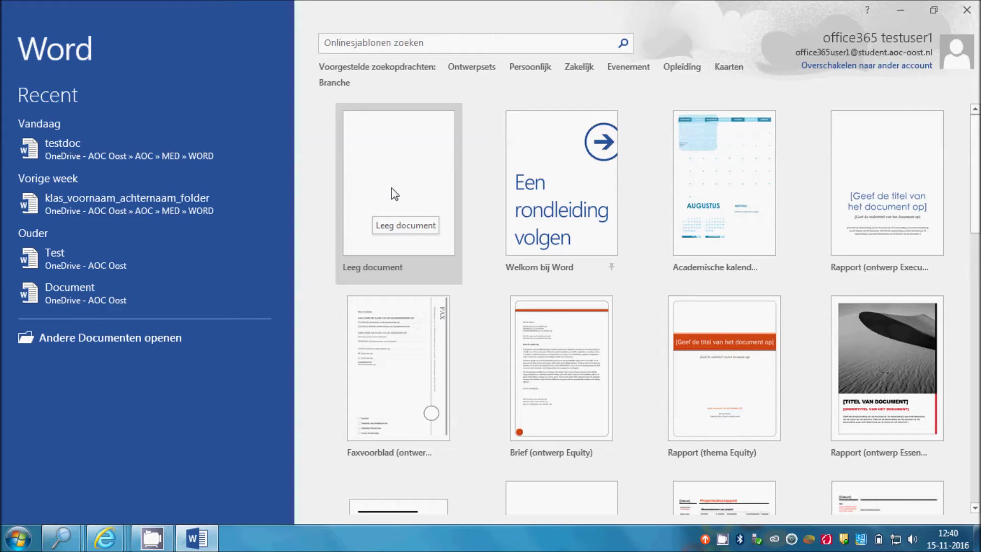
click(388, 183)
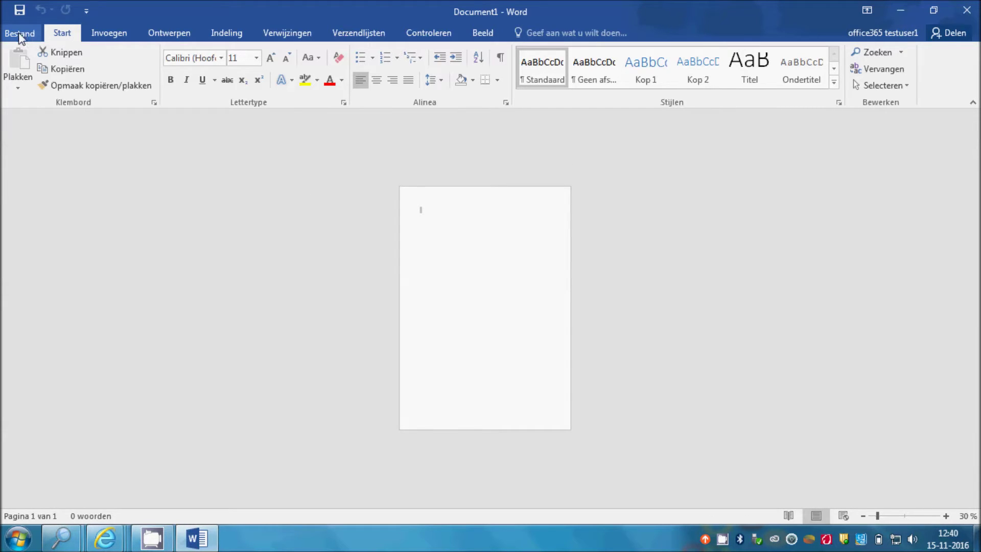
Step: Set the page orientation to landscape (Liggend)
click(221, 35)
click(63, 69)
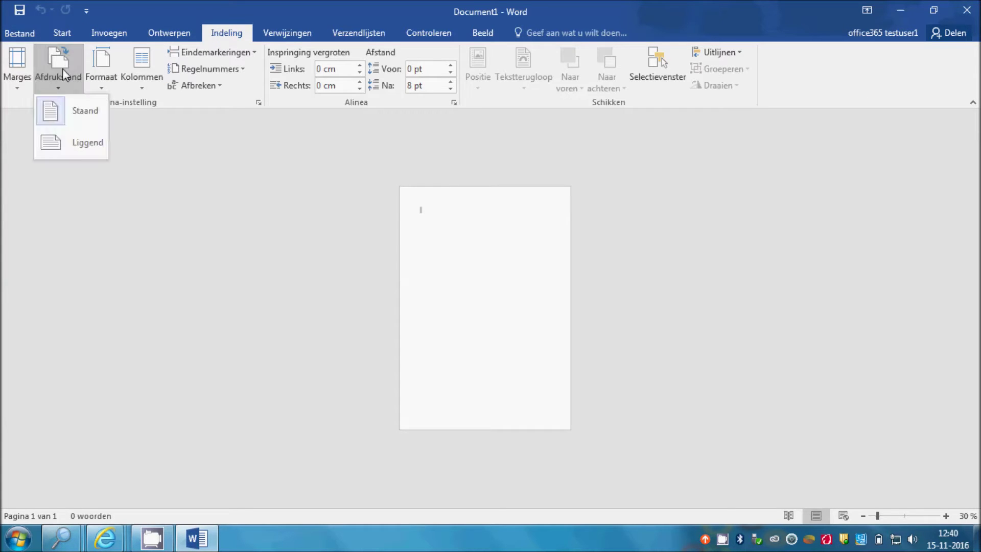
click(82, 143)
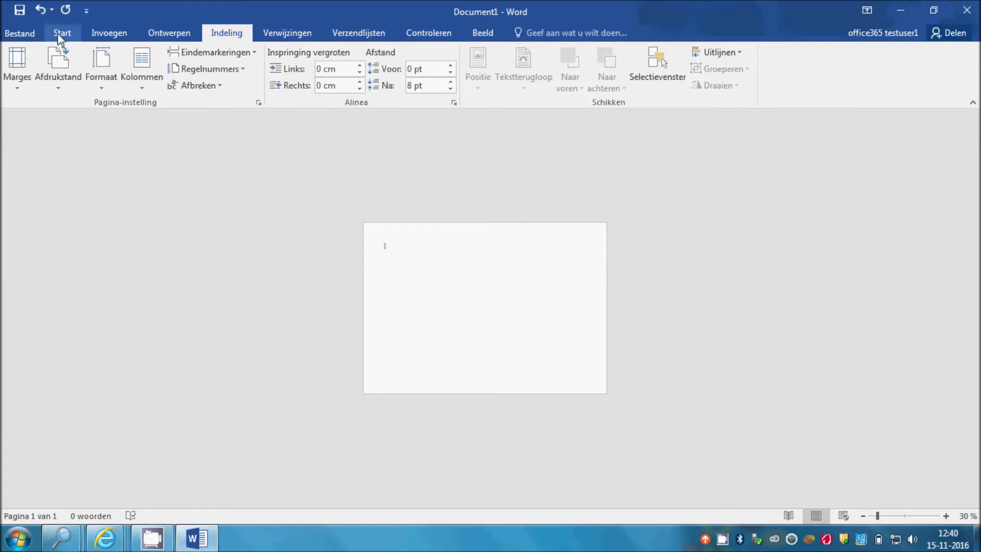
click(159, 34)
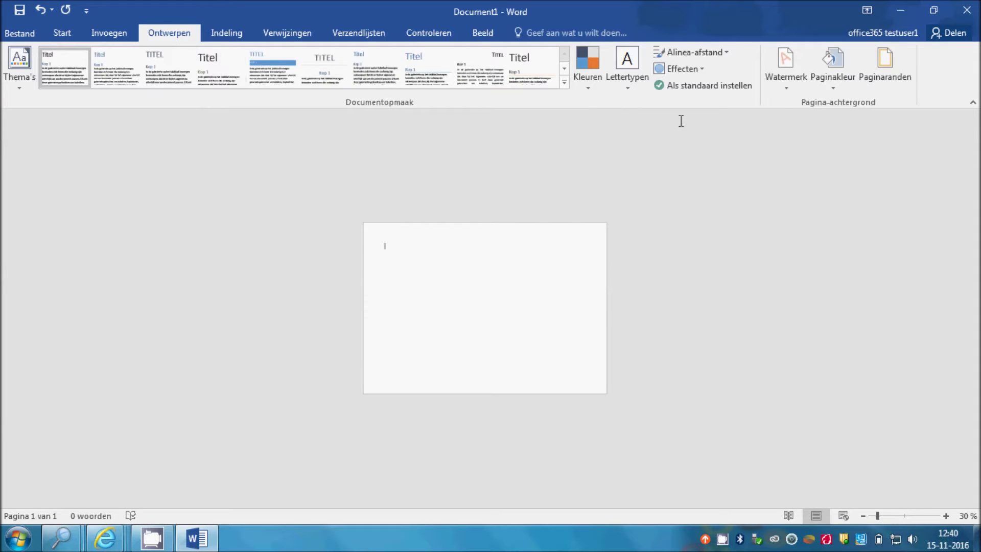
Step: Apply 'achterkant school' as a custom picture watermark with Wassen unchecked
click(786, 66)
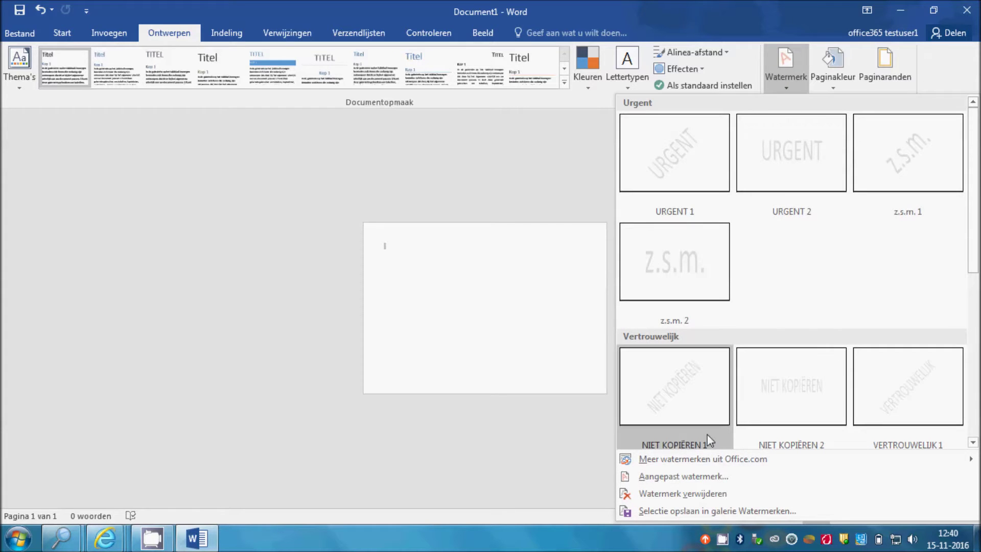
click(703, 478)
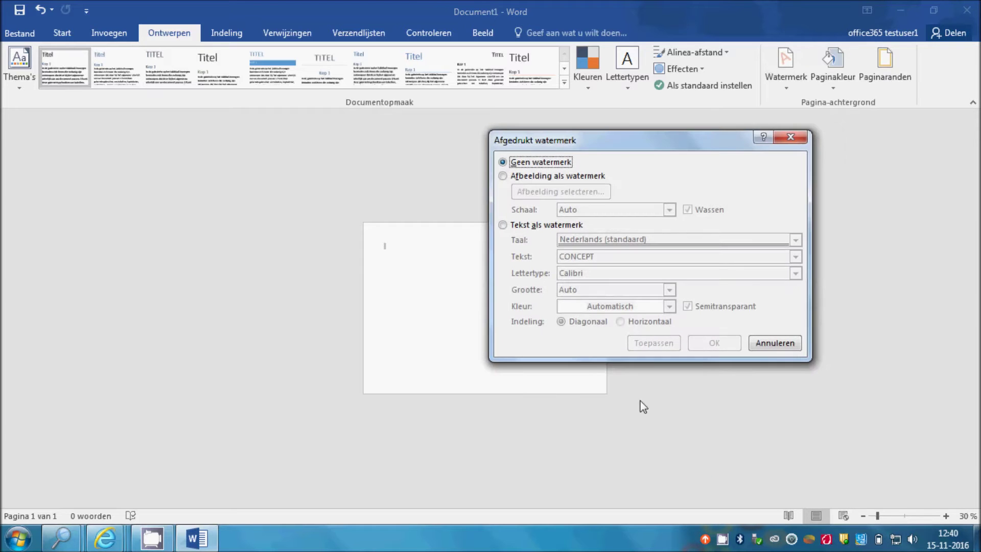
click(554, 176)
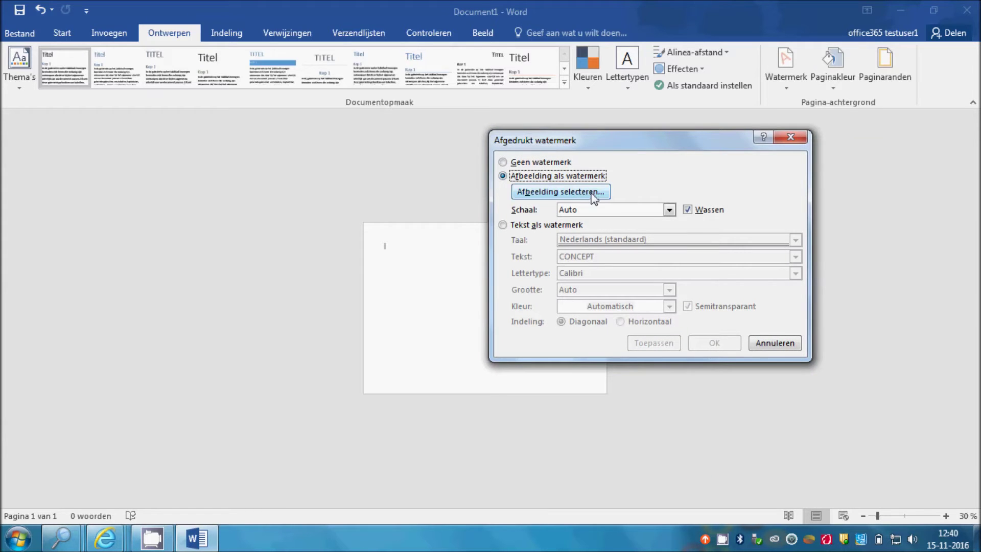
click(548, 193)
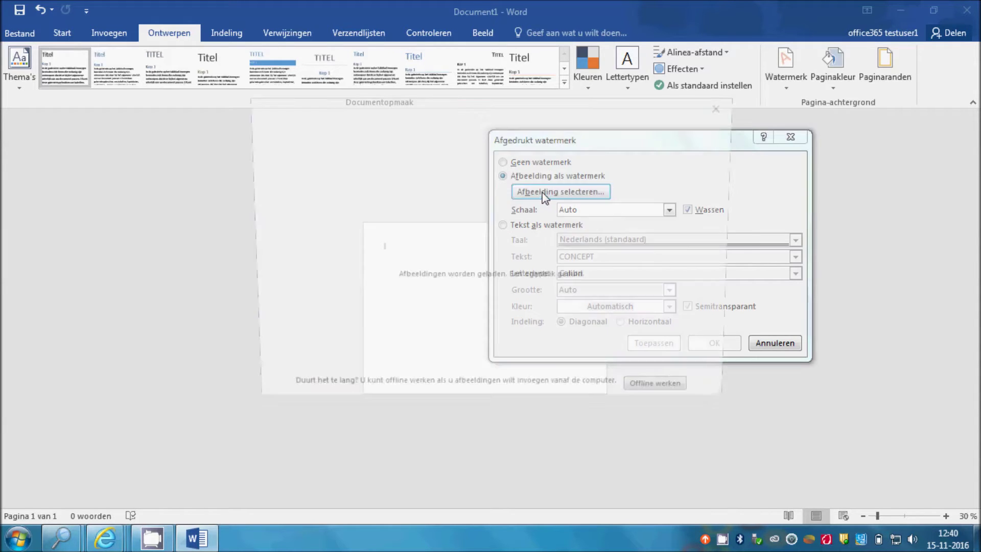
click(544, 180)
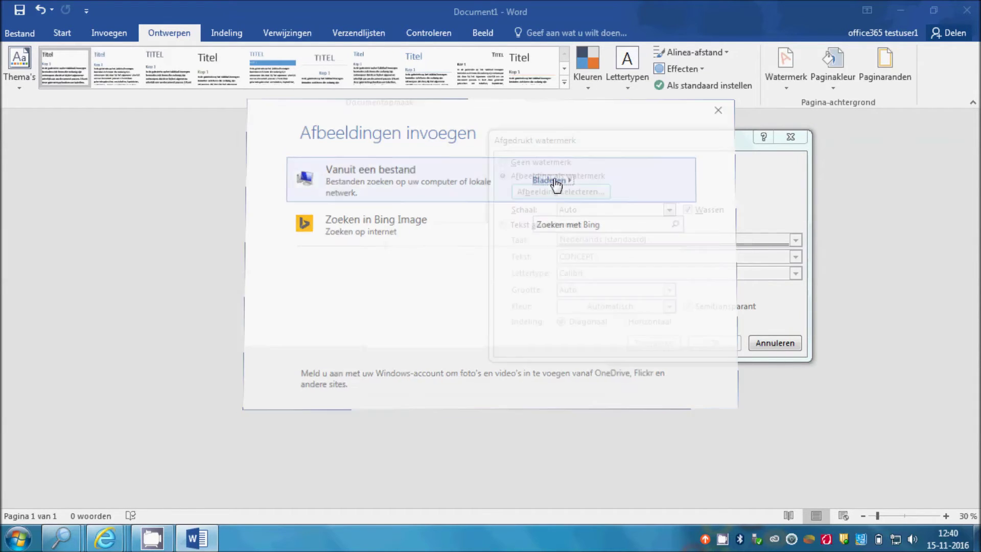
click(749, 313)
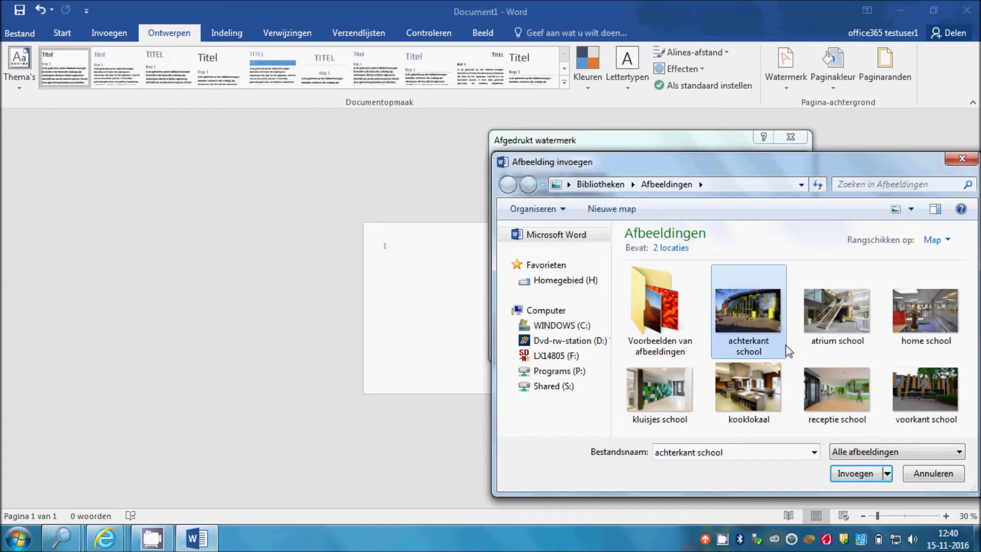
click(856, 474)
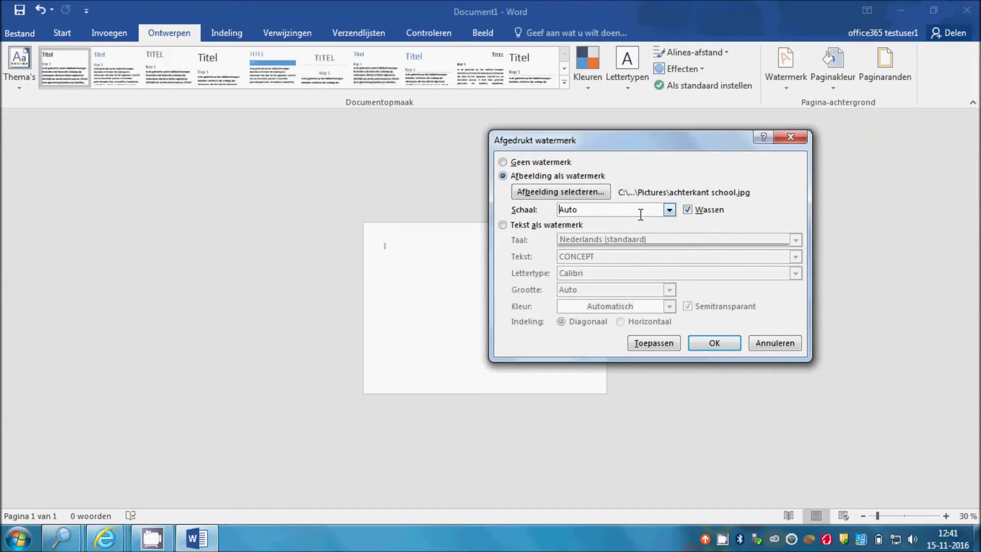
click(688, 210)
click(658, 345)
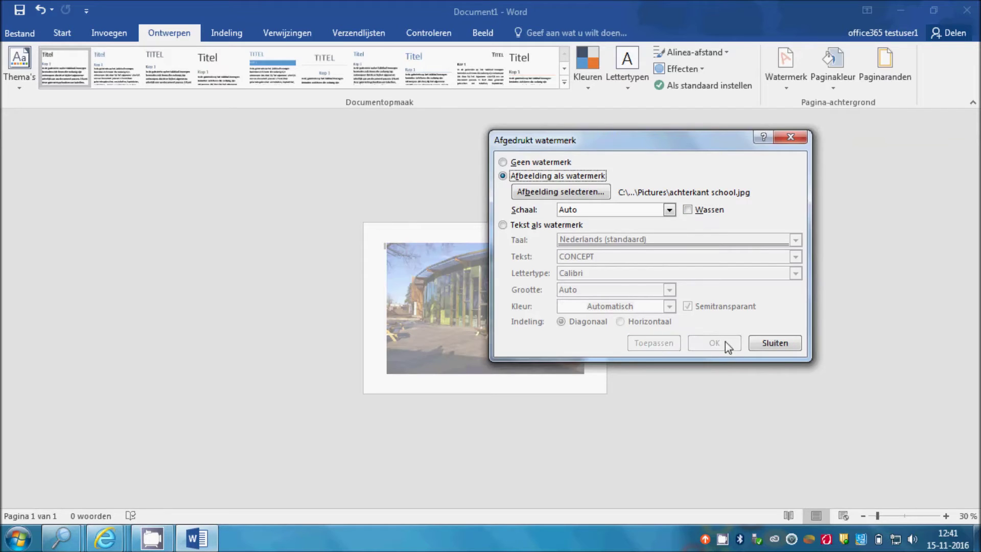
click(766, 345)
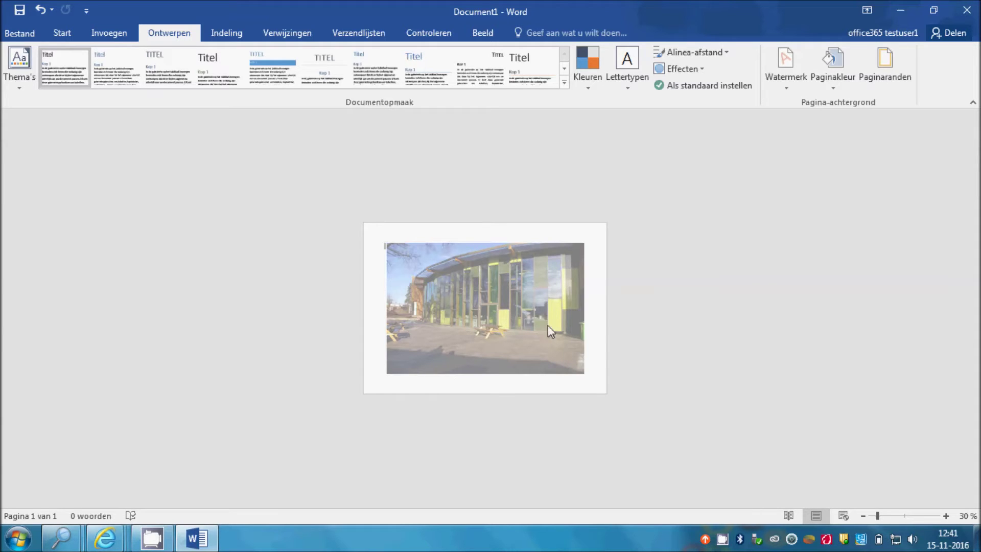
click(18, 33)
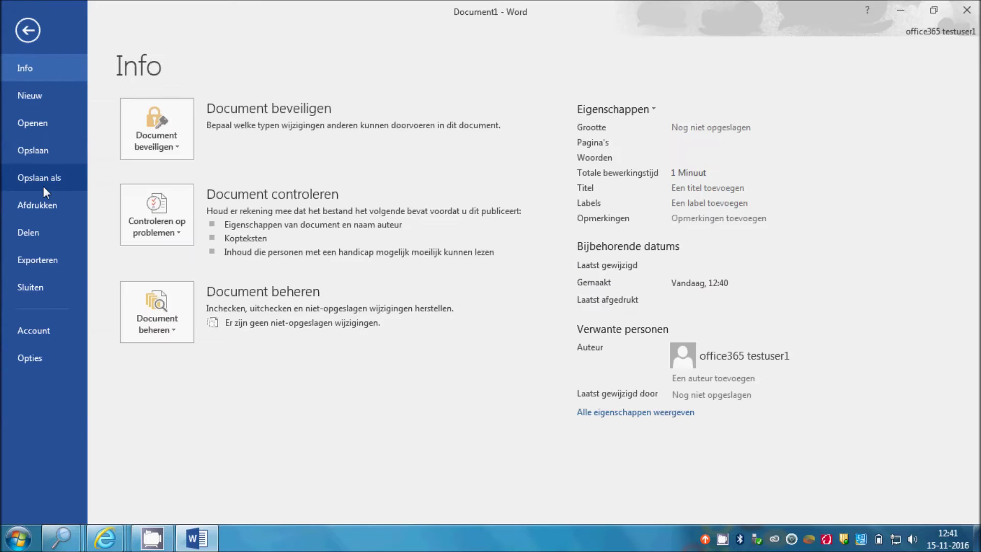
click(41, 206)
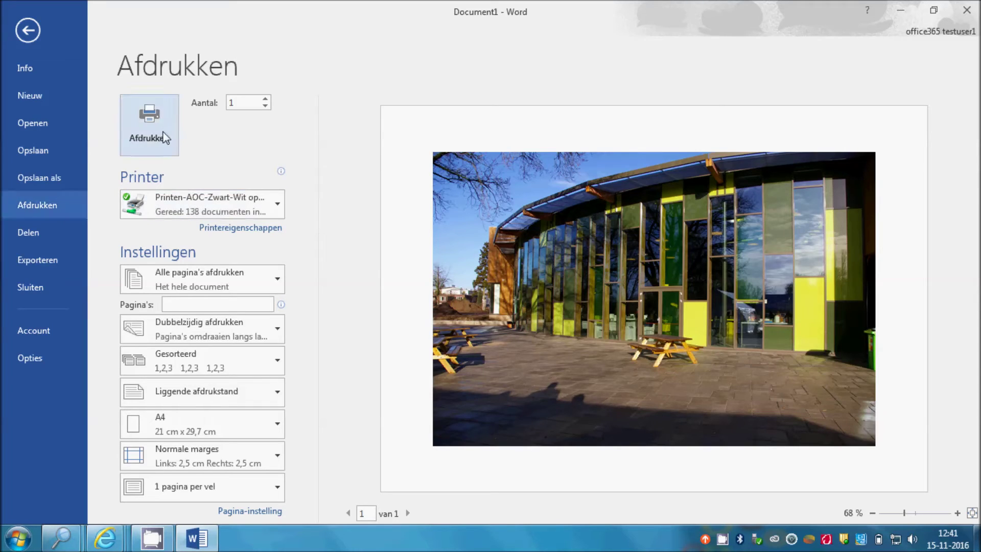
click(28, 32)
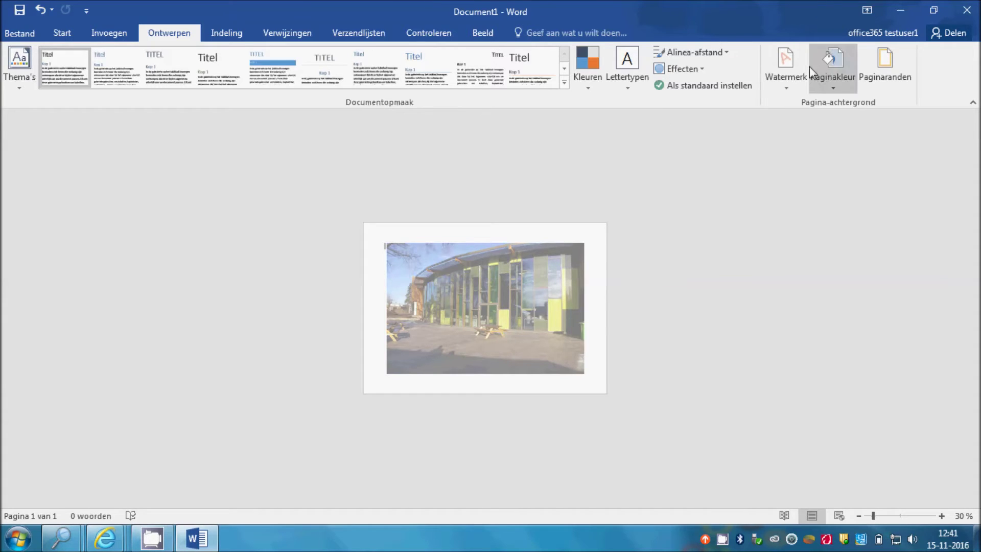
Step: Turn on Wassen for the school photo watermark and apply it
click(786, 69)
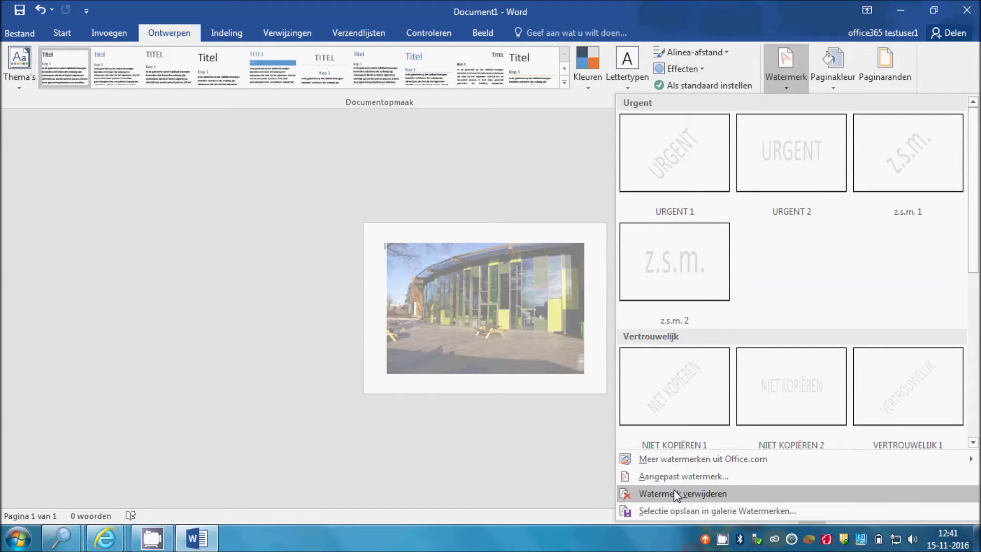
click(680, 476)
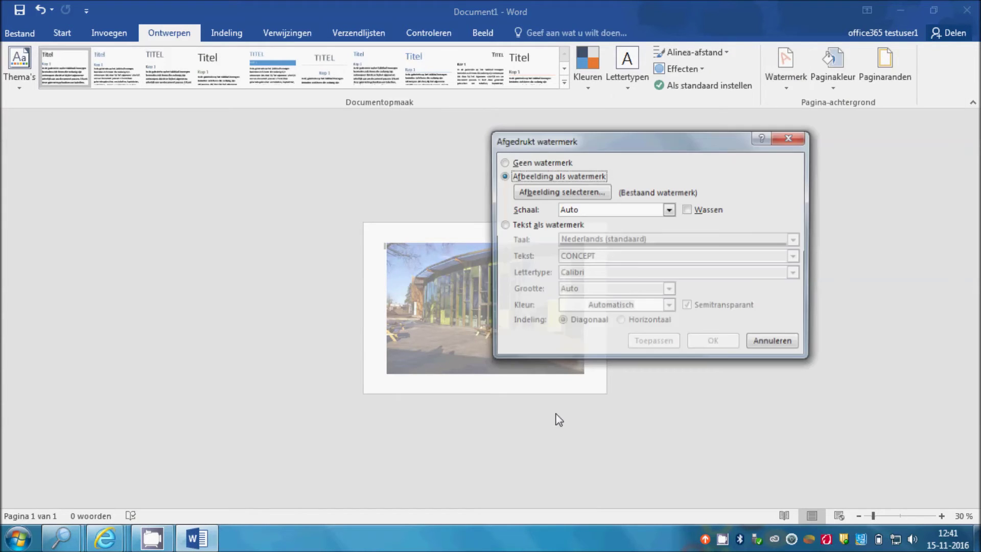
click(699, 210)
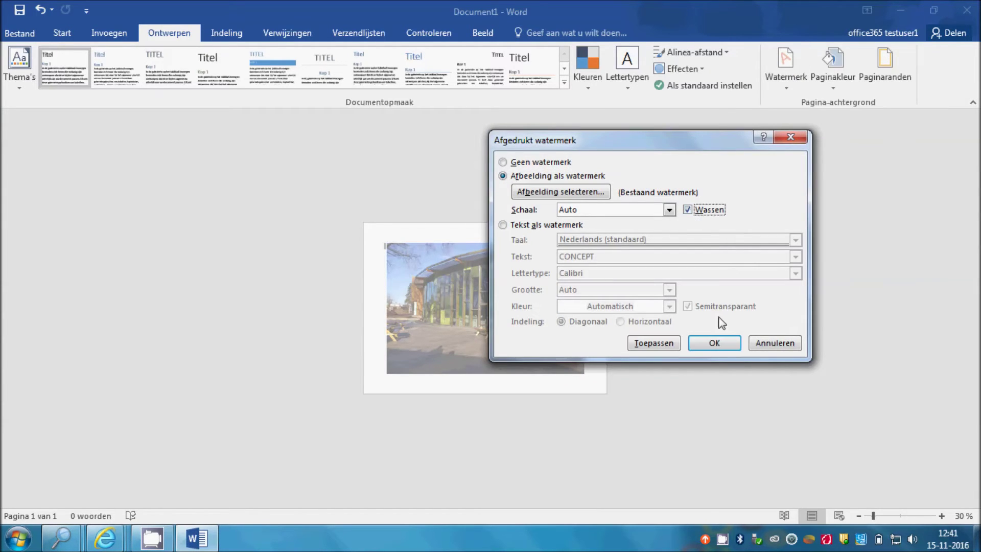
click(654, 343)
click(790, 344)
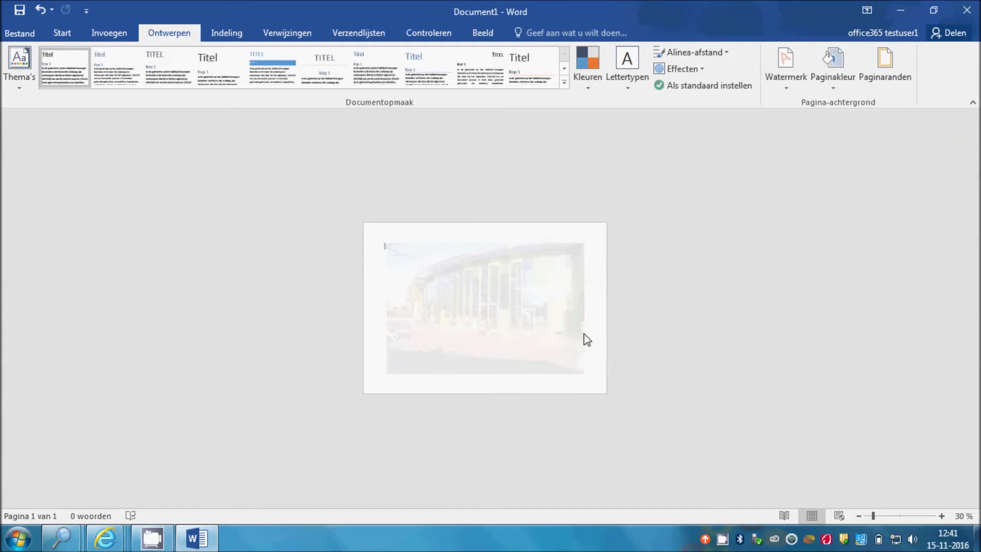
click(15, 33)
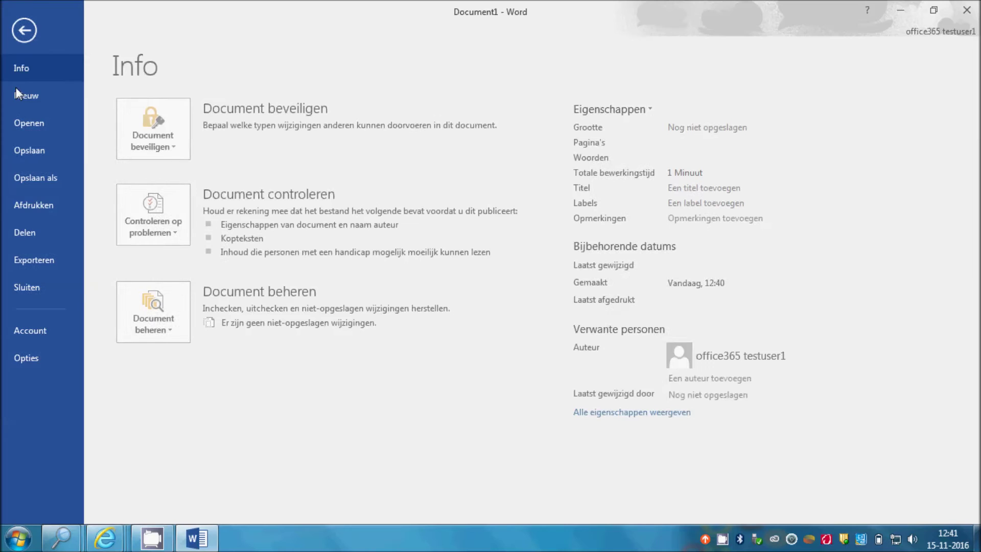
Step: Check the print preview of the landscape page, then return to the document
click(35, 206)
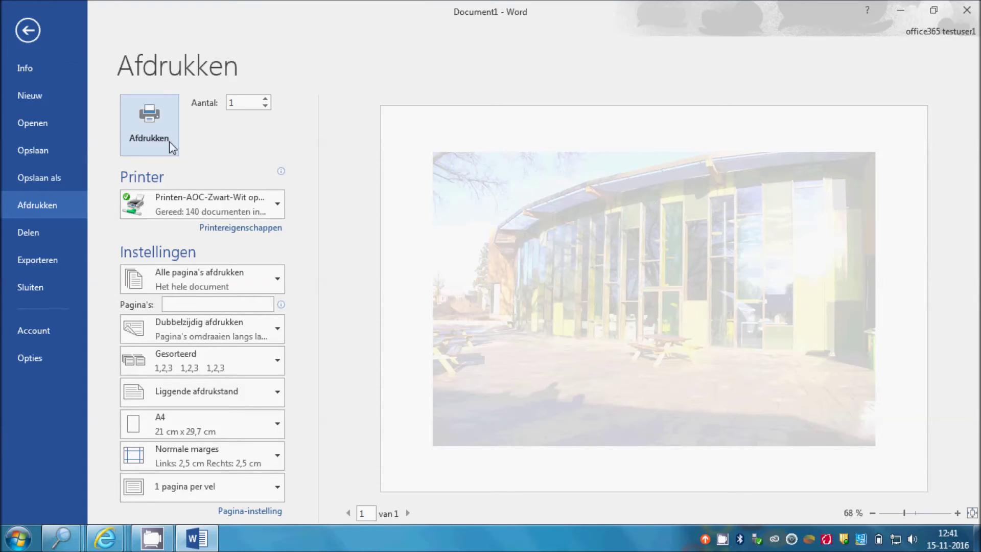
click(28, 30)
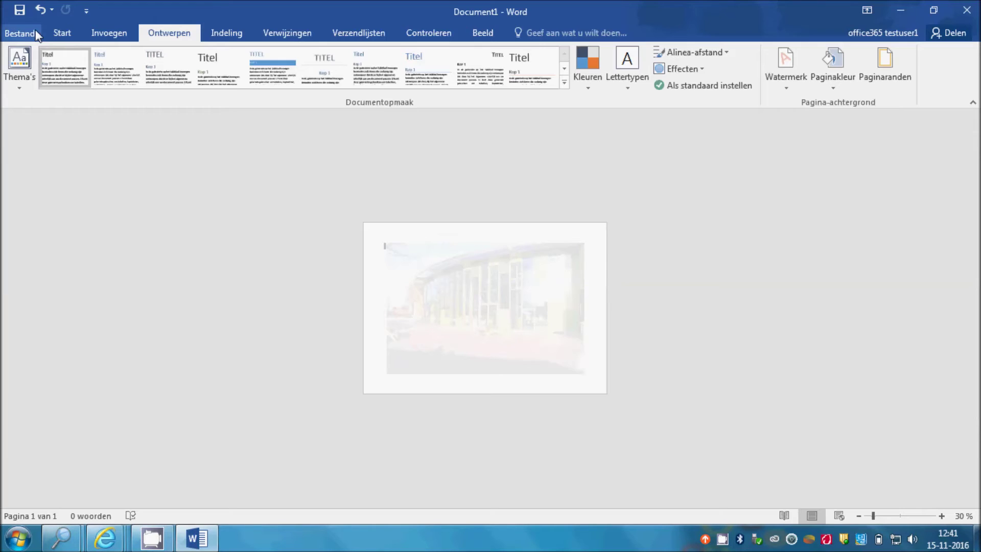
Step: Set the picture watermark scale to 100%
click(792, 67)
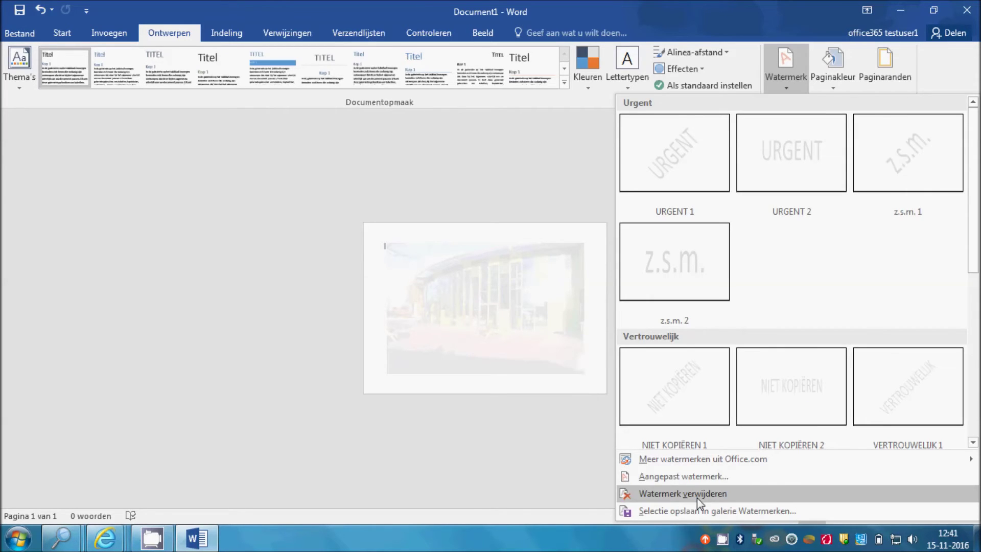
click(708, 477)
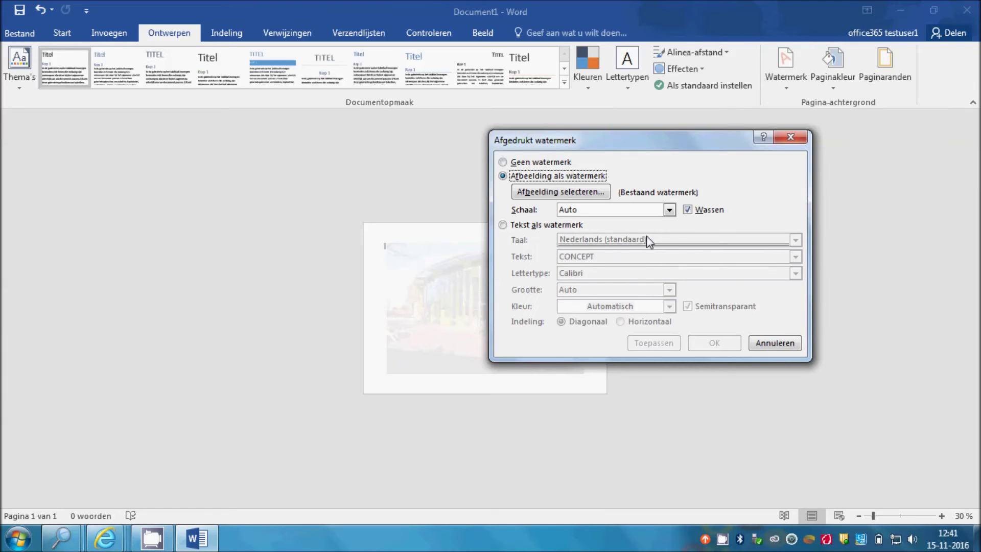
drag(605, 209, 528, 213)
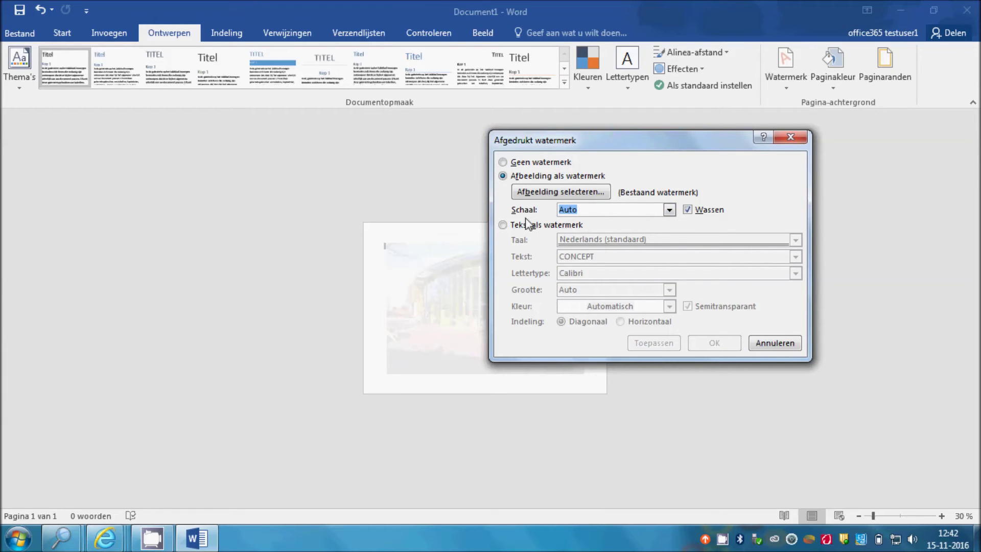
click(670, 210)
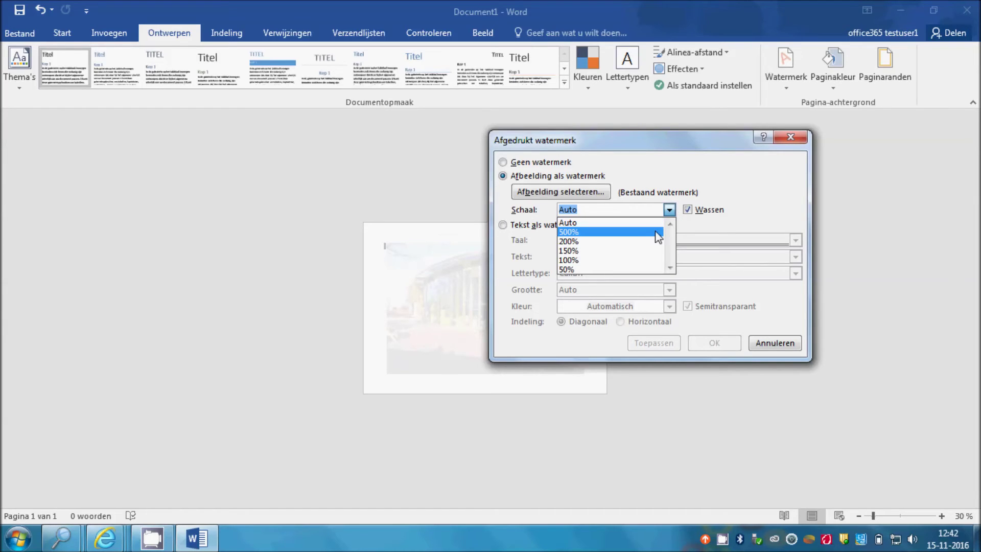
click(624, 261)
click(720, 349)
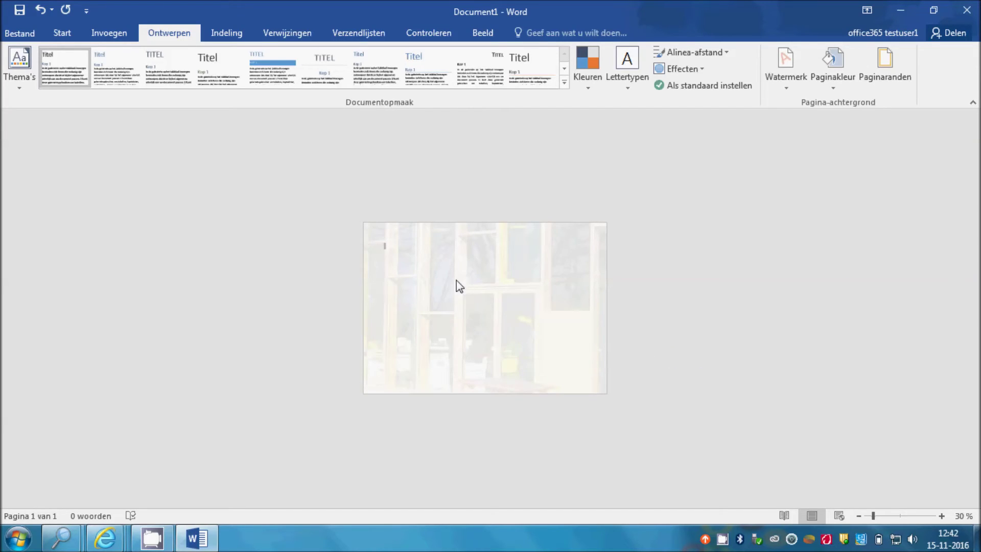
Step: Change the picture watermark scale to 70%
click(782, 74)
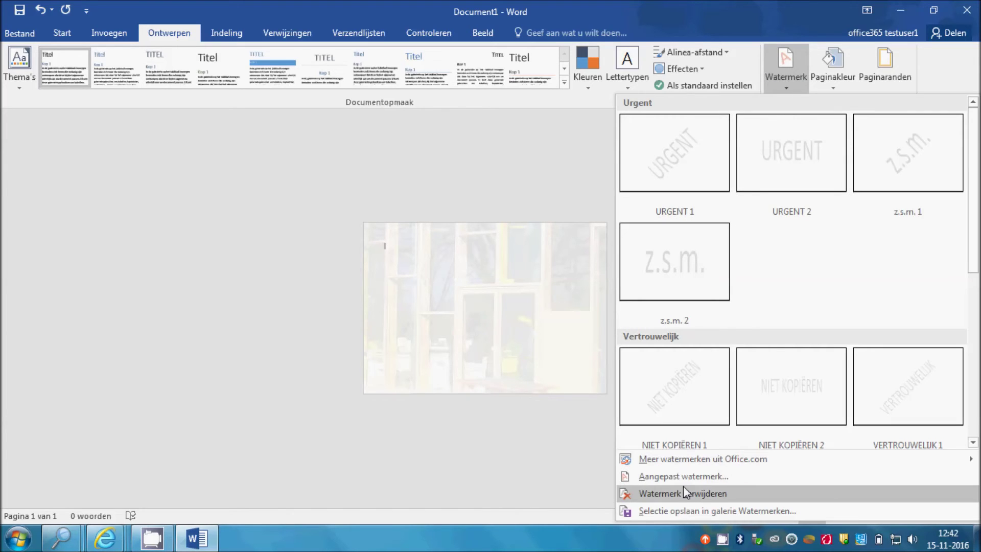
click(696, 478)
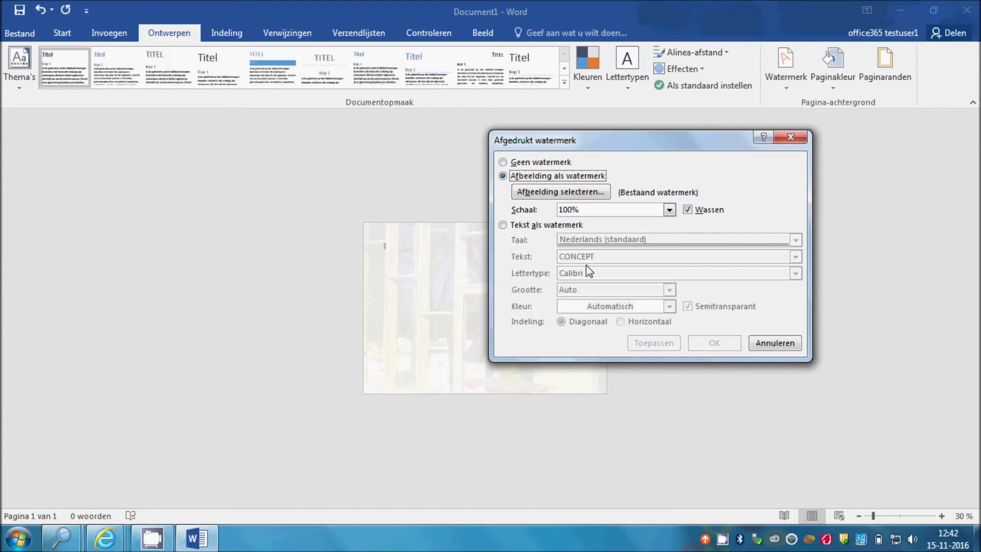
drag(568, 210, 543, 210)
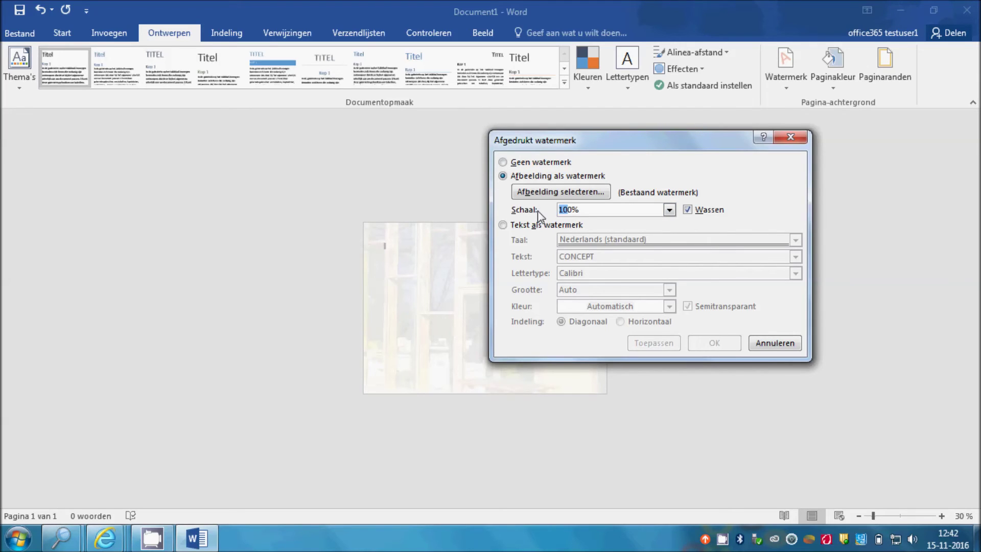
text(7)
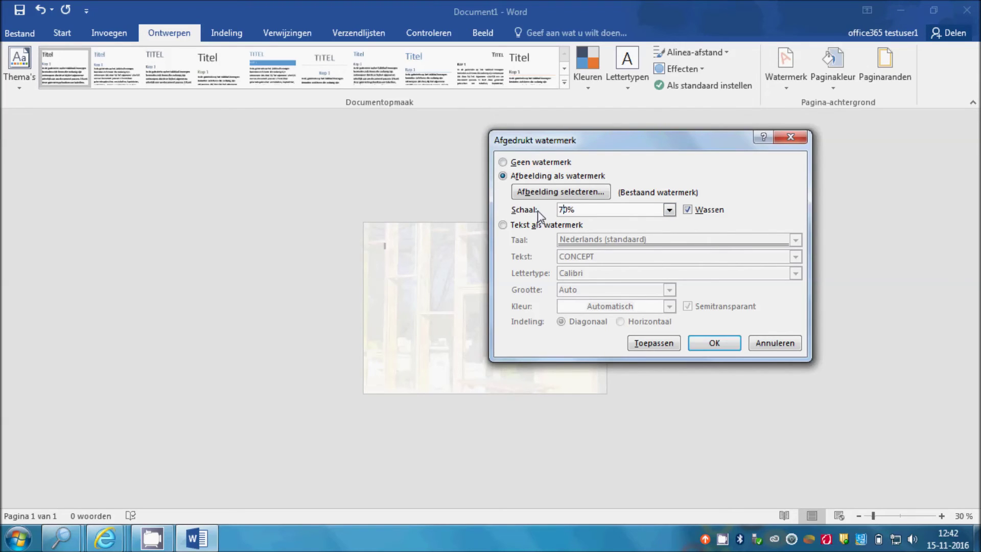
click(721, 345)
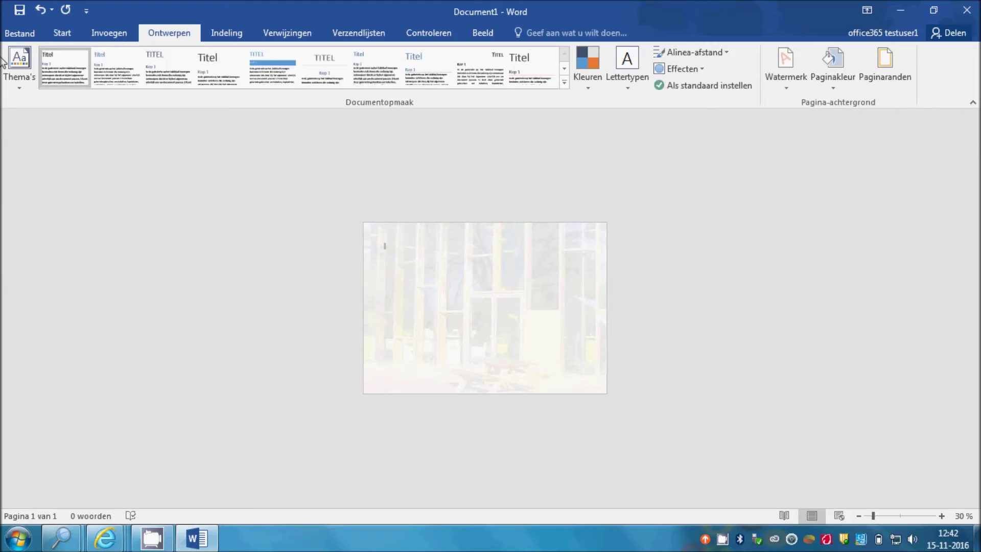
click(20, 33)
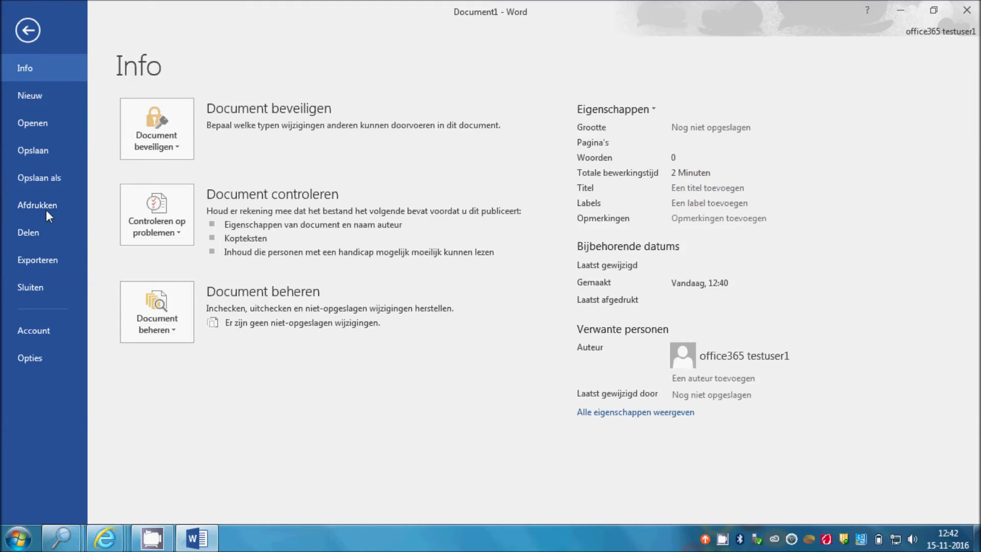
Step: View the print preview of the landscape page with the faded 70% school photo
click(46, 208)
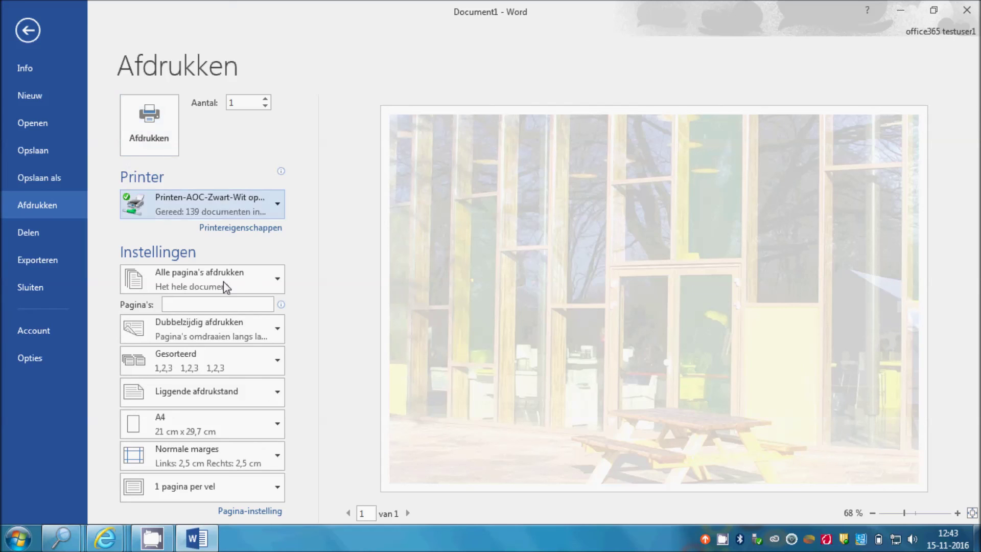
right_click(729, 545)
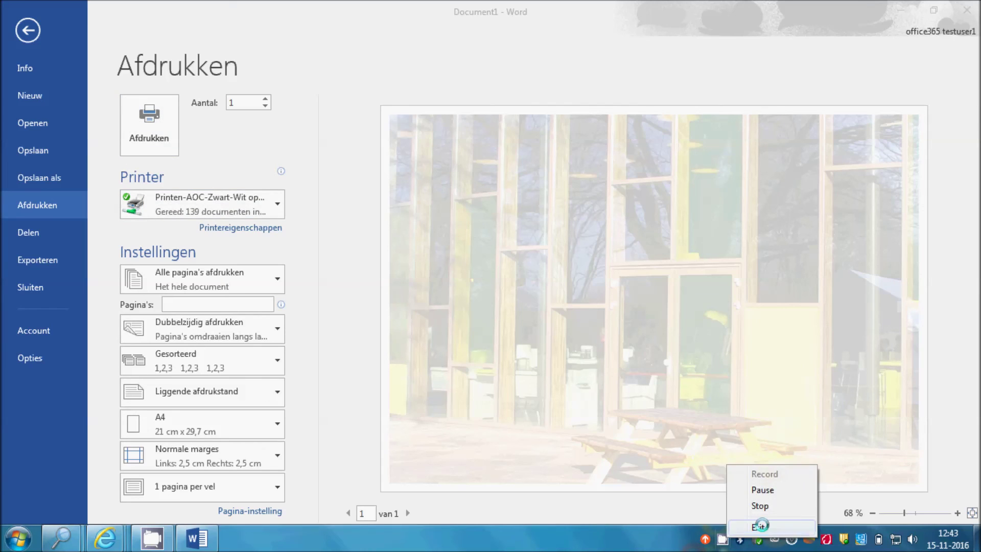
click(767, 506)
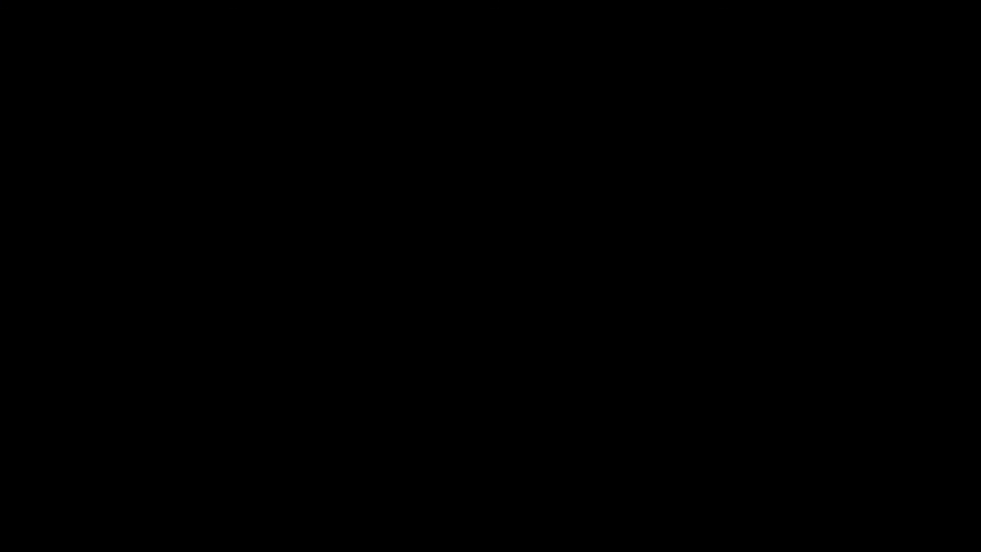